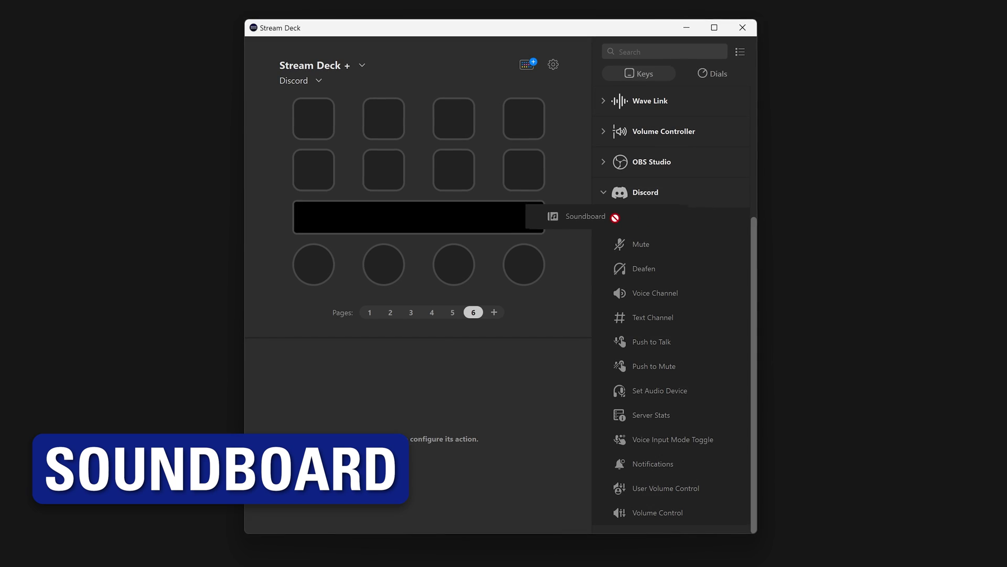
# Place a Discord Soundboard action on the second-row right key, trying quack, then airhorn via a 'horn' search
pyautogui.moveTo(609, 215); pyautogui.dragTo(520, 179)
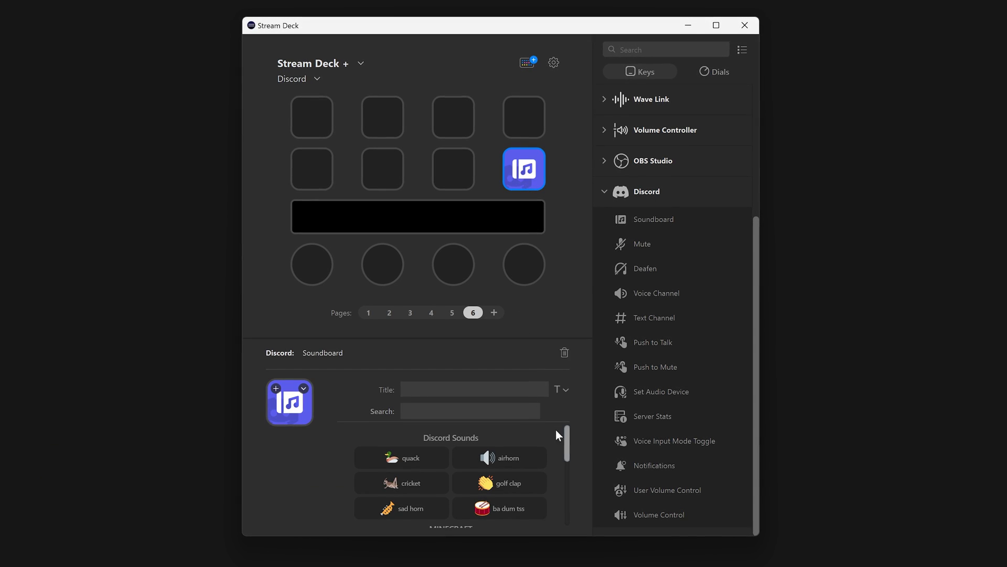
pyautogui.moveTo(565, 433); pyautogui.dragTo(565, 436)
pyautogui.click(418, 447)
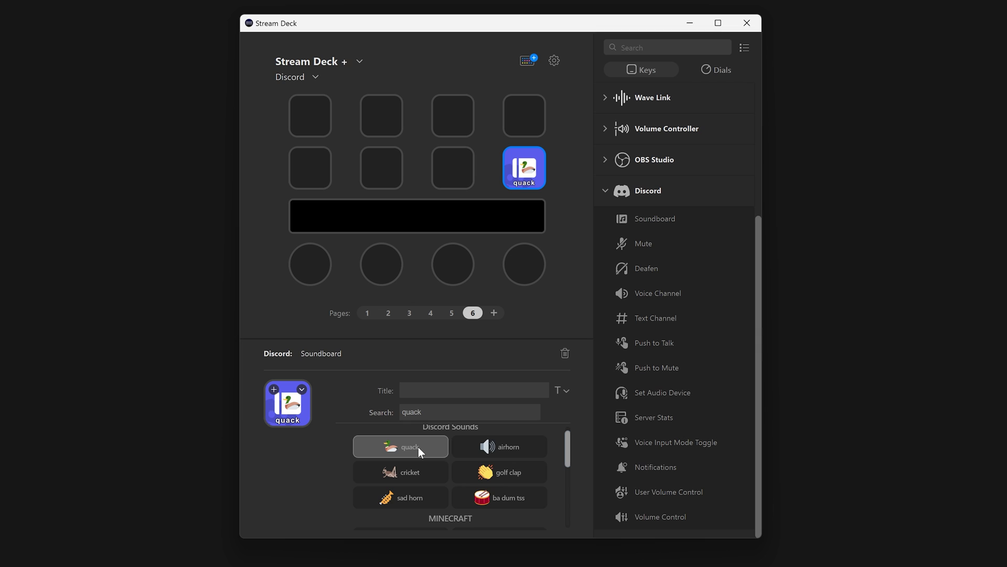
pyautogui.click(498, 448)
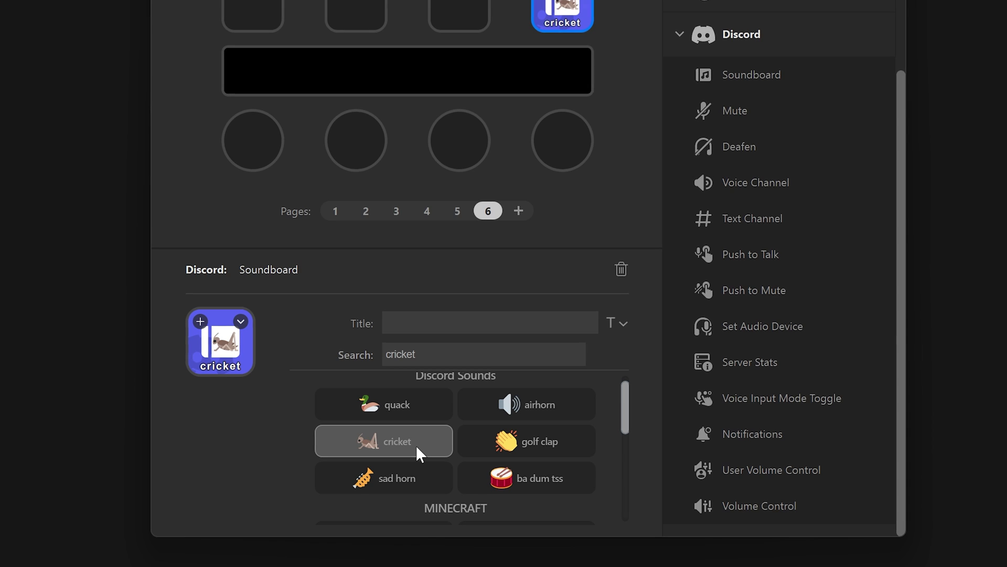
pyautogui.click(446, 348)
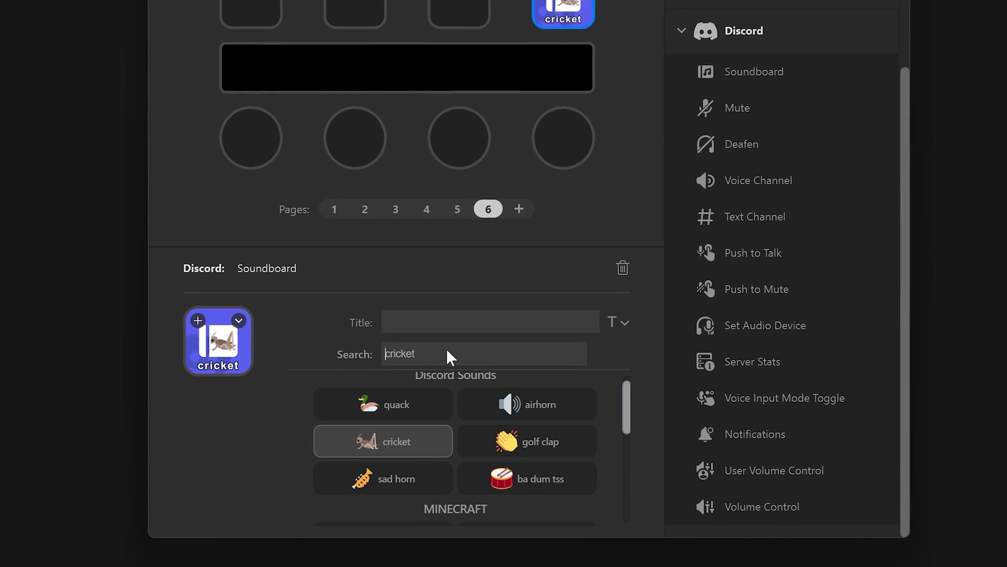
pyautogui.write('horn')
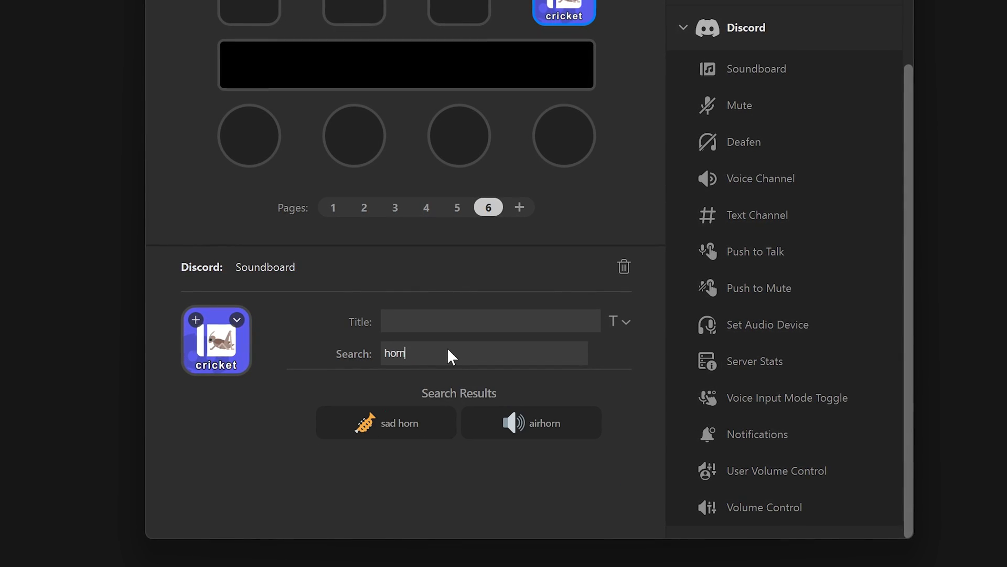
pyautogui.click(523, 418)
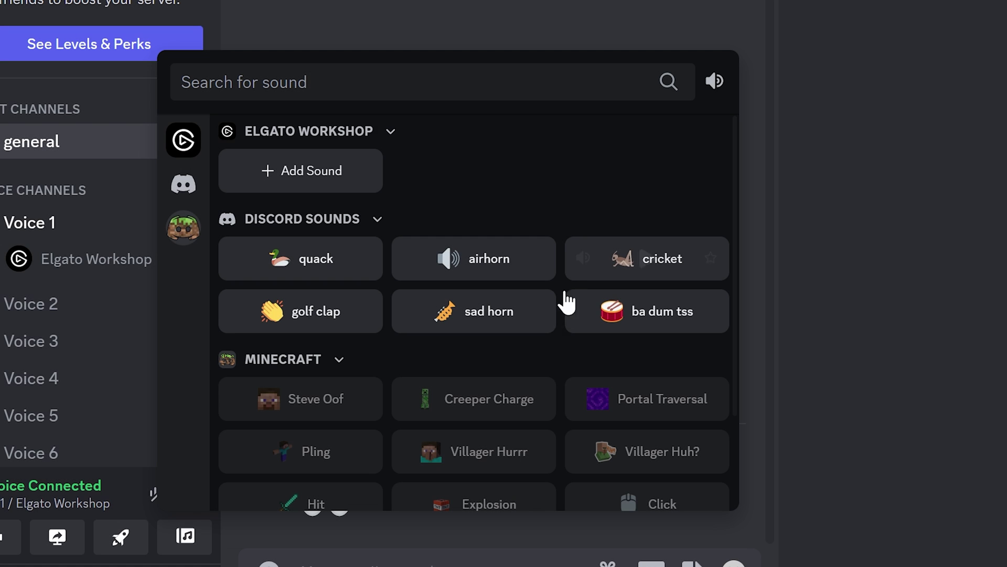
# Scroll down to the MINECRAFT sounds in Discord's soundboard and try playing Explosion
pyautogui.scroll(-2, 547, 378)
pyautogui.scroll(-1, 546, 383)
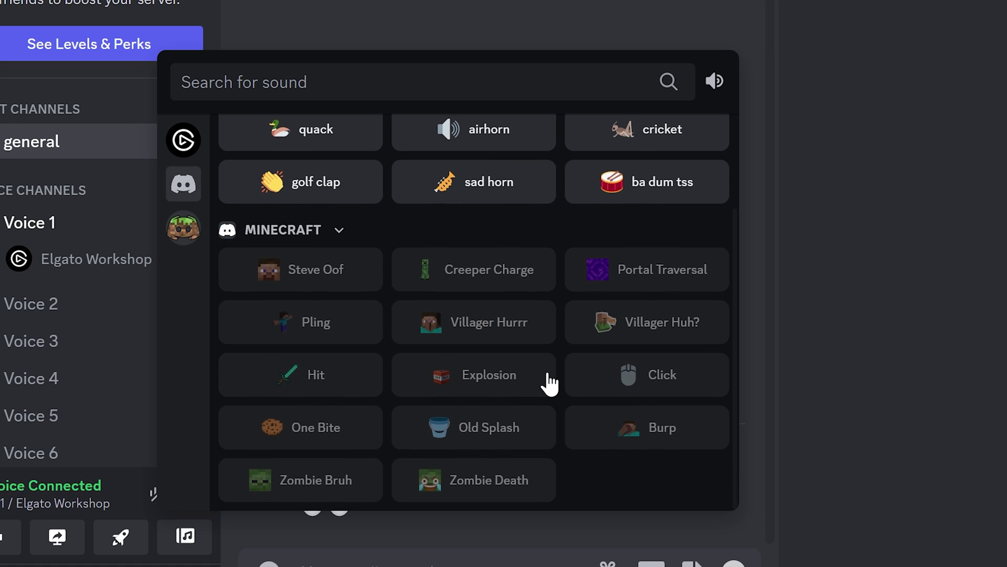
pyautogui.click(490, 382)
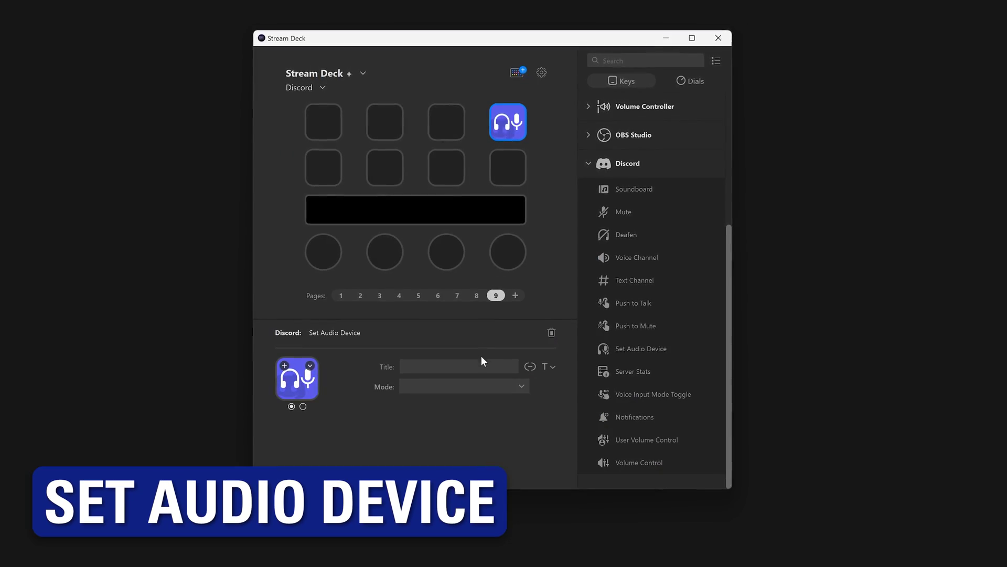
# Set the Audio Device key to Set Both: Mic In and Headphones (Elgato Wave:XLR)
pyautogui.click(476, 383)
pyautogui.click(470, 397)
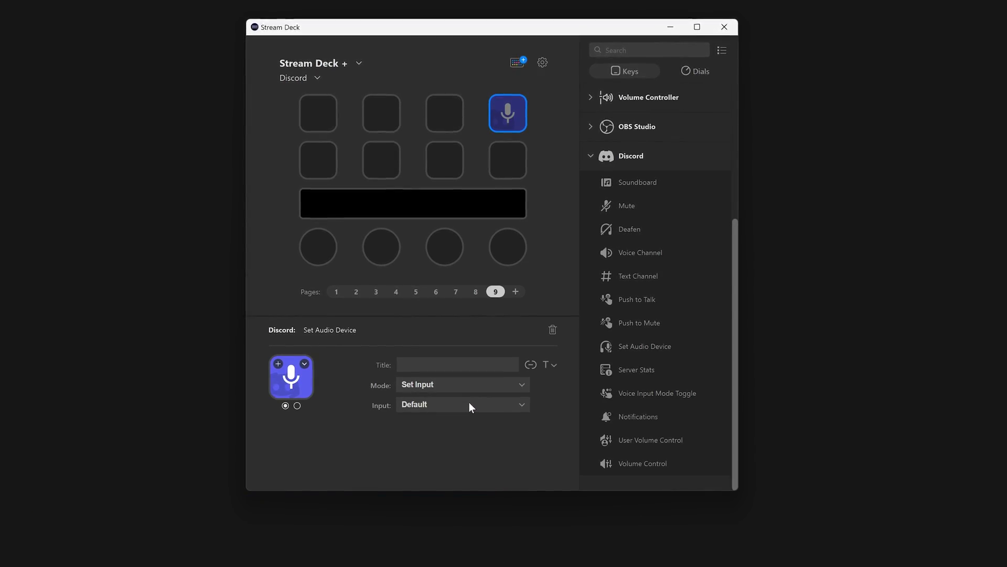
pyautogui.click(469, 402)
pyautogui.click(469, 434)
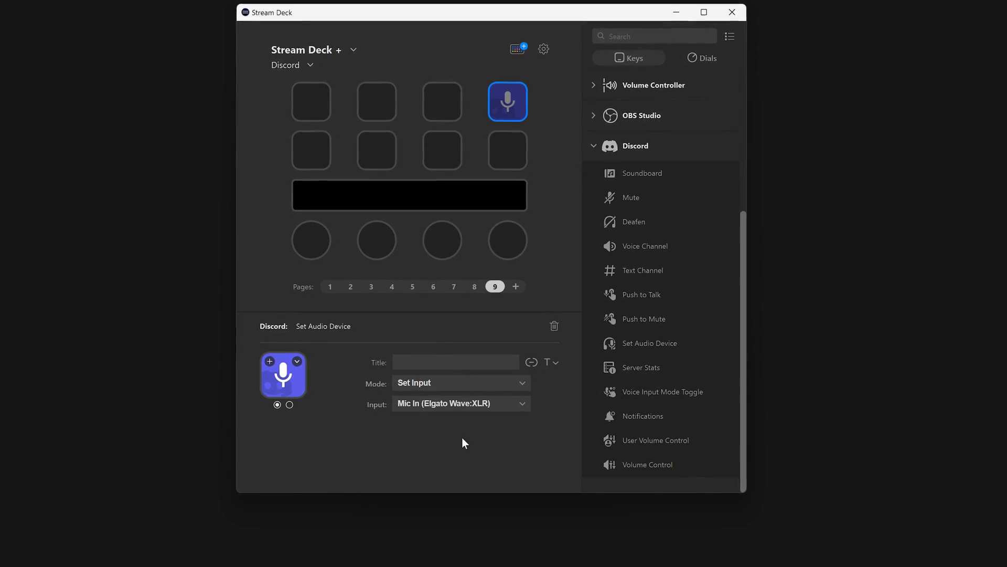
pyautogui.click(485, 384)
pyautogui.click(475, 415)
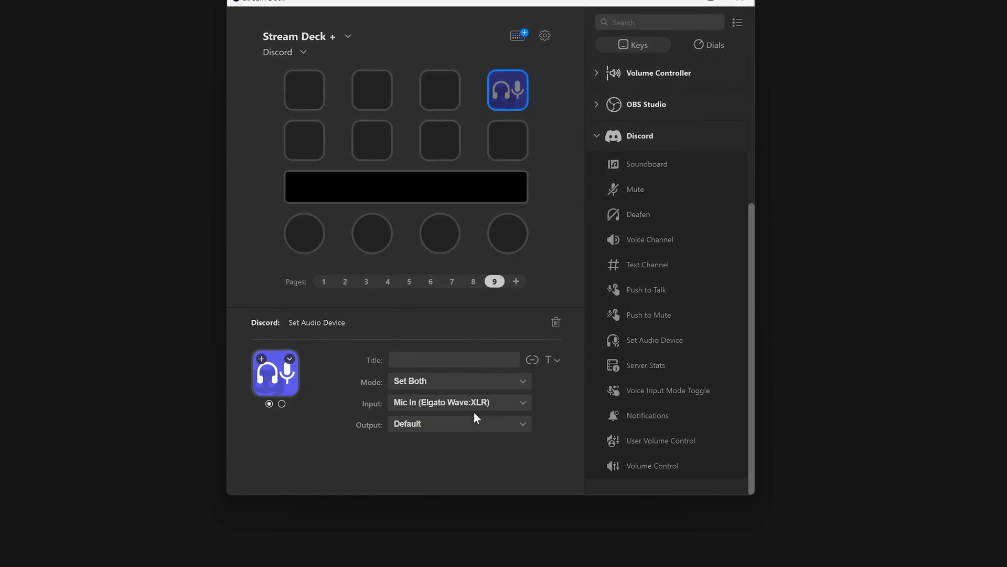
pyautogui.click(471, 423)
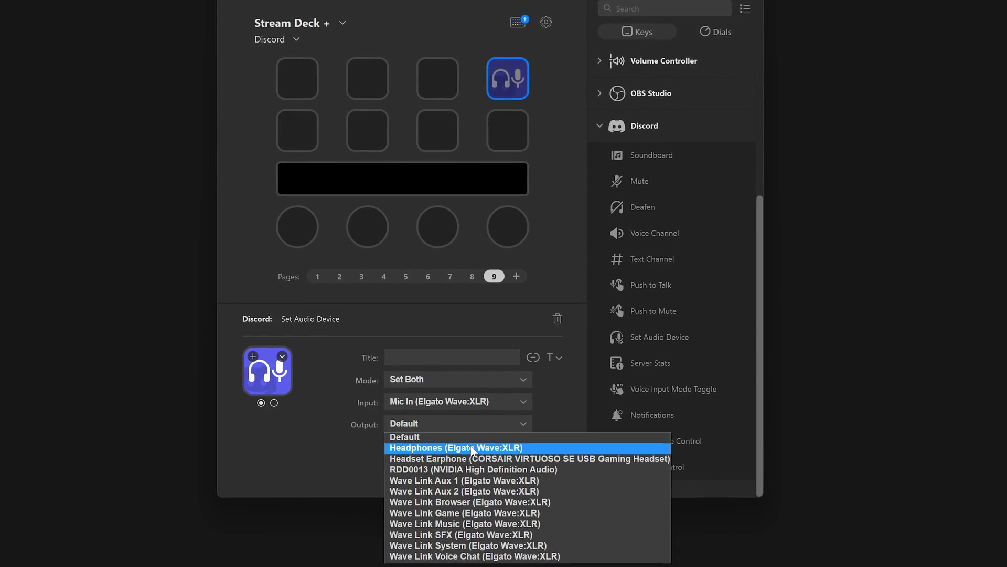
pyautogui.click(472, 447)
pyautogui.click(514, 401)
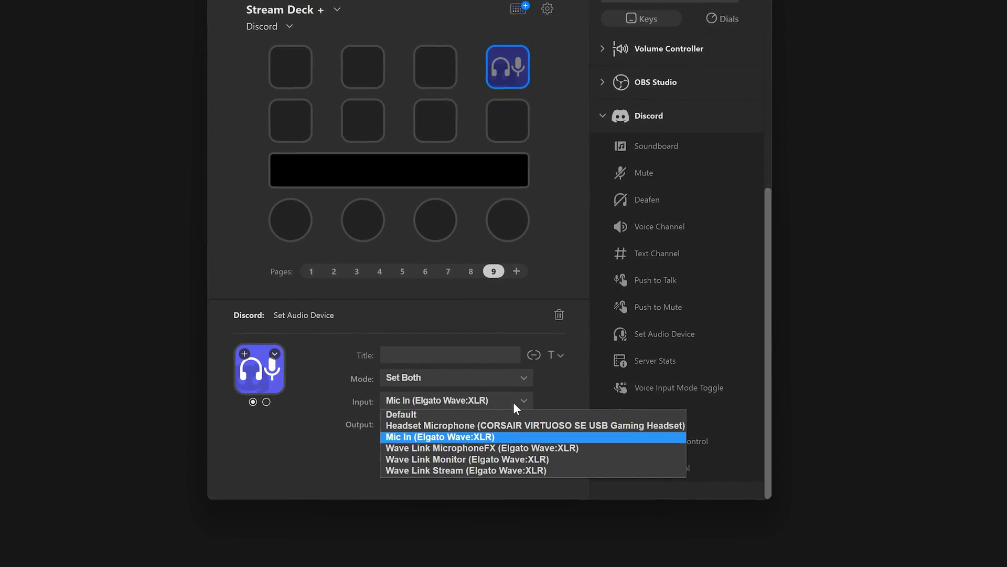
pyautogui.click(513, 402)
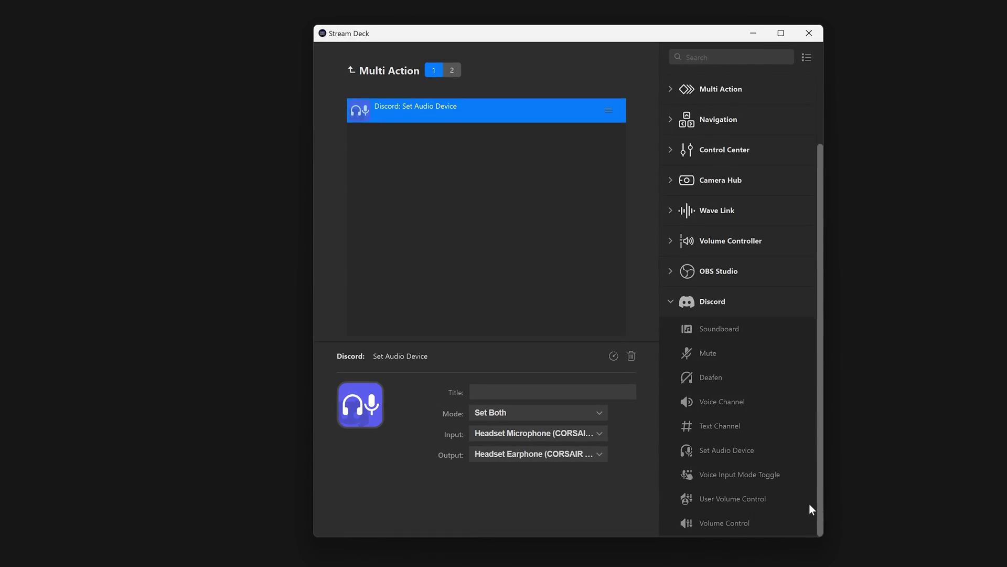
# In state 2, set Both with Wave Link MicrophoneFX input and Headphones (Elgato Wave:XLR) output
pyautogui.click(452, 69)
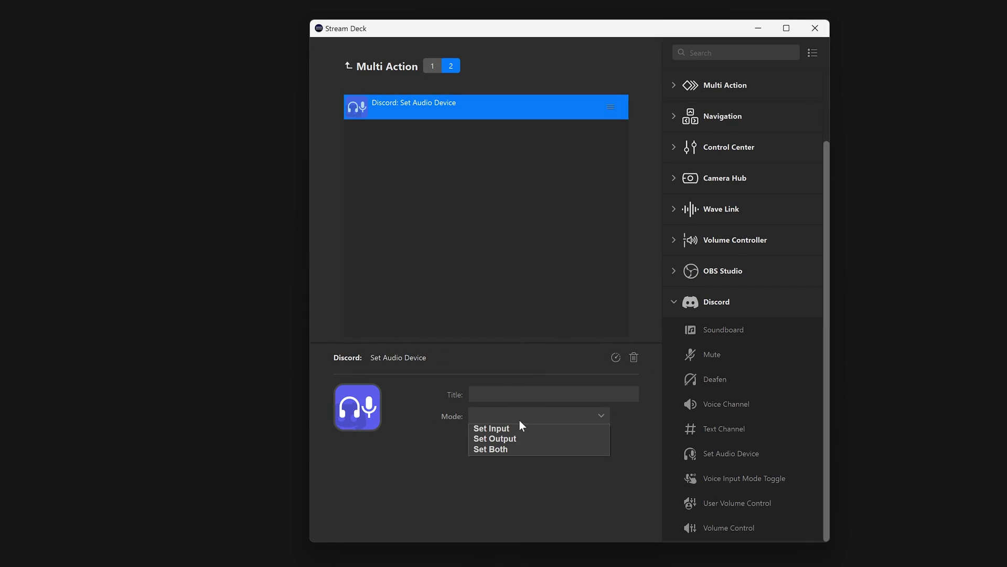
pyautogui.click(515, 450)
pyautogui.click(521, 440)
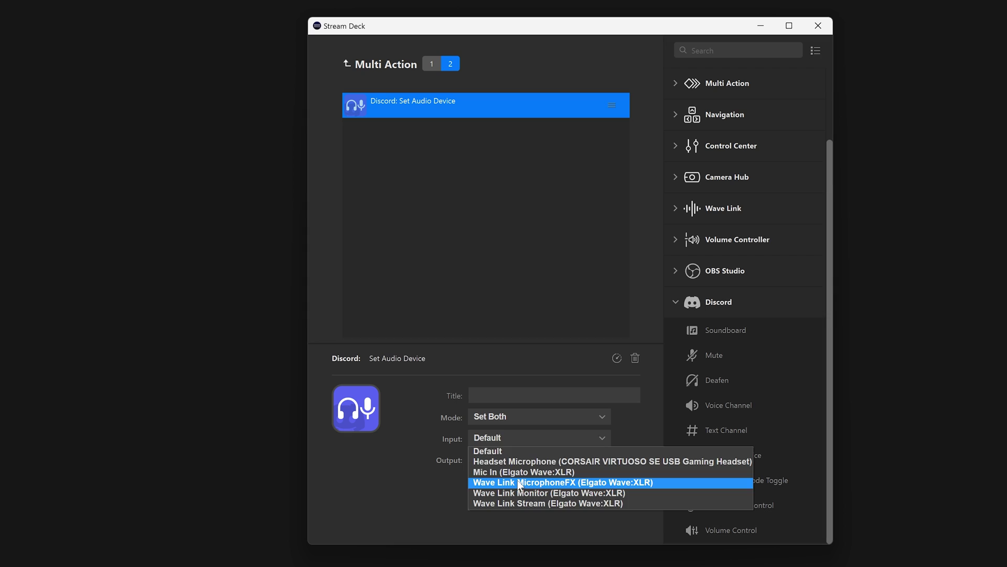
pyautogui.click(518, 480)
pyautogui.click(533, 461)
pyautogui.click(527, 479)
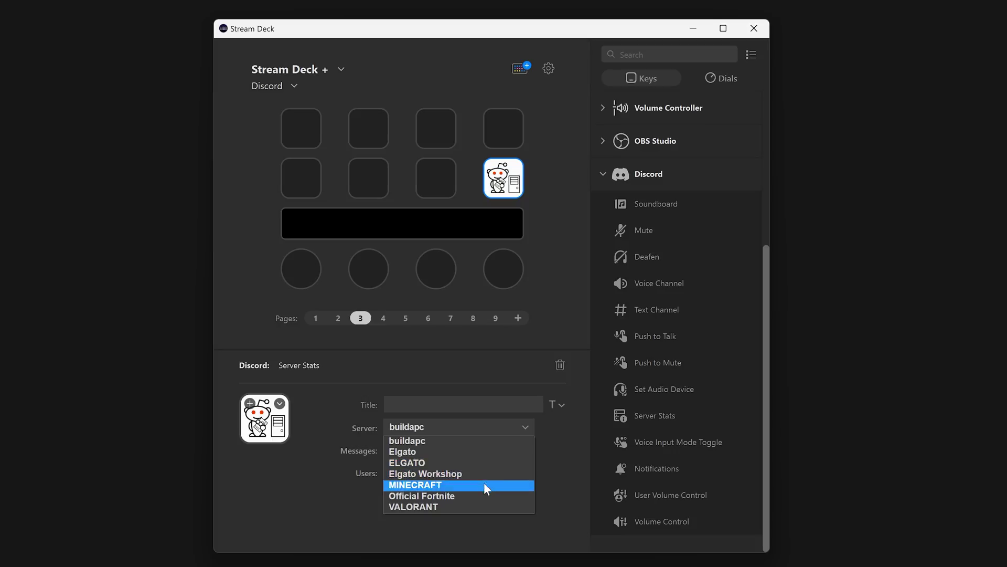
# Set Server Stats to MINECRAFT, showing New Message Count and Recently Active Users
pyautogui.click(483, 483)
pyautogui.click(523, 450)
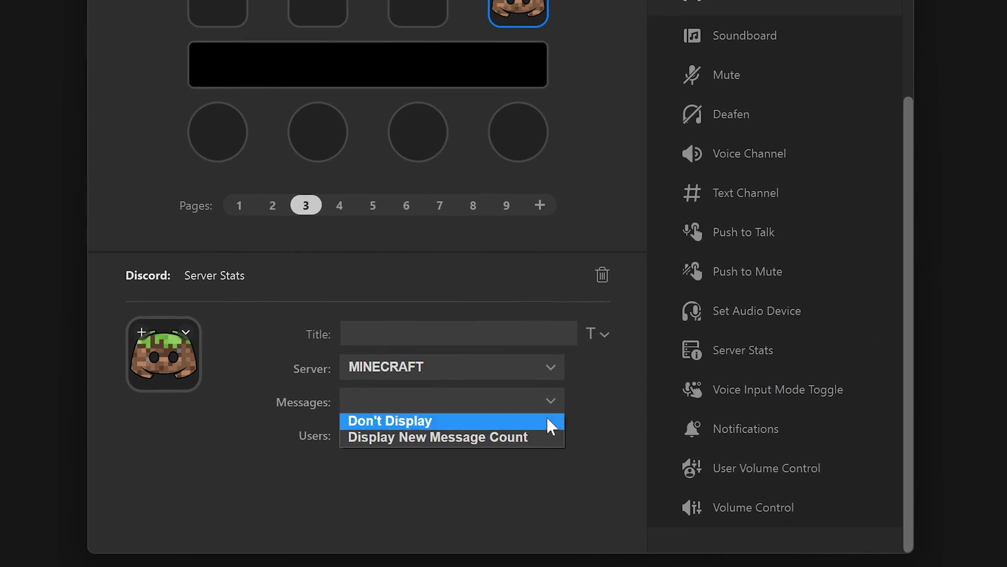
pyautogui.click(542, 438)
pyautogui.click(543, 438)
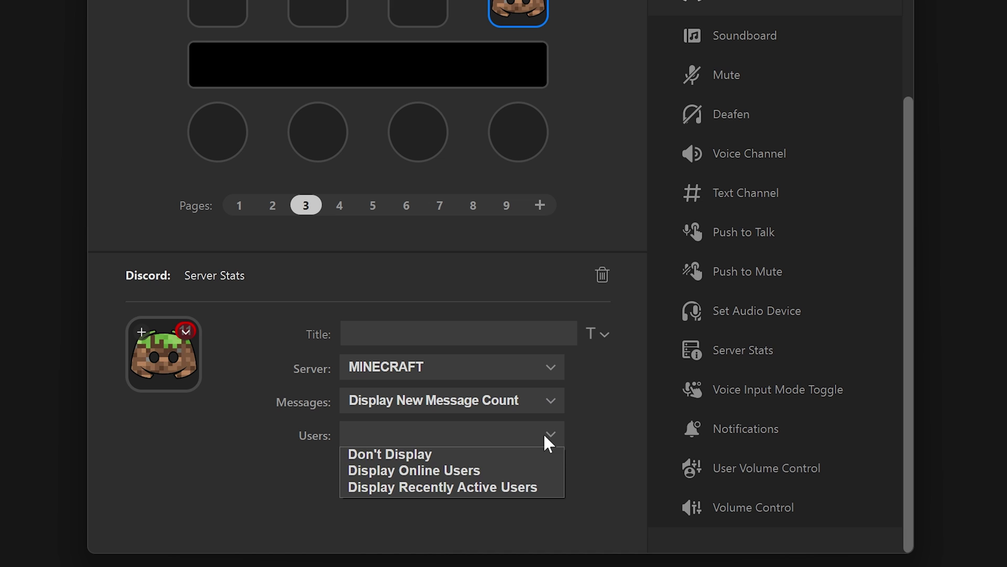
pyautogui.click(525, 488)
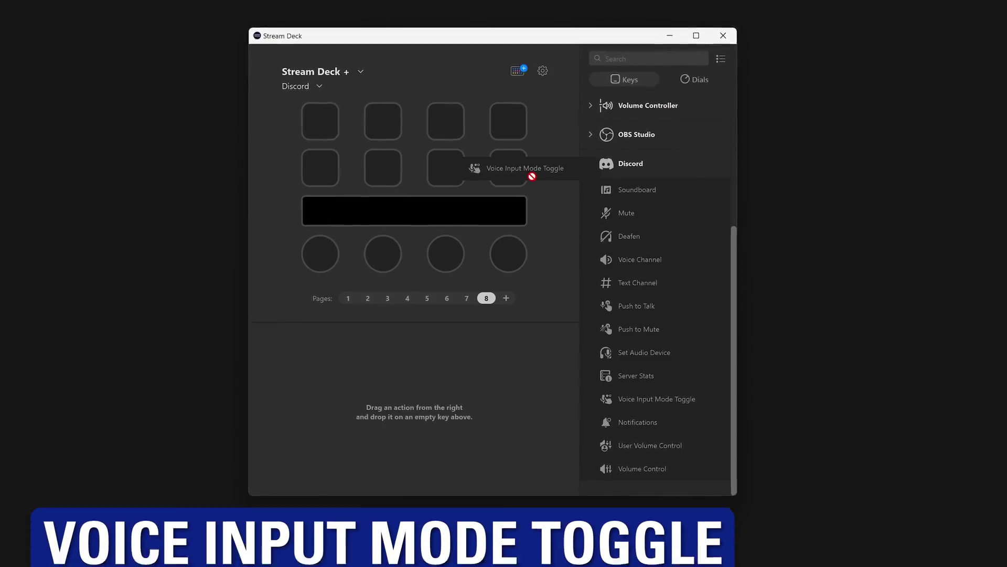
# Put Voice Input Mode Toggle on the second-row right key and User Volume Control on dial 4
pyautogui.moveTo(527, 170); pyautogui.dragTo(517, 173)
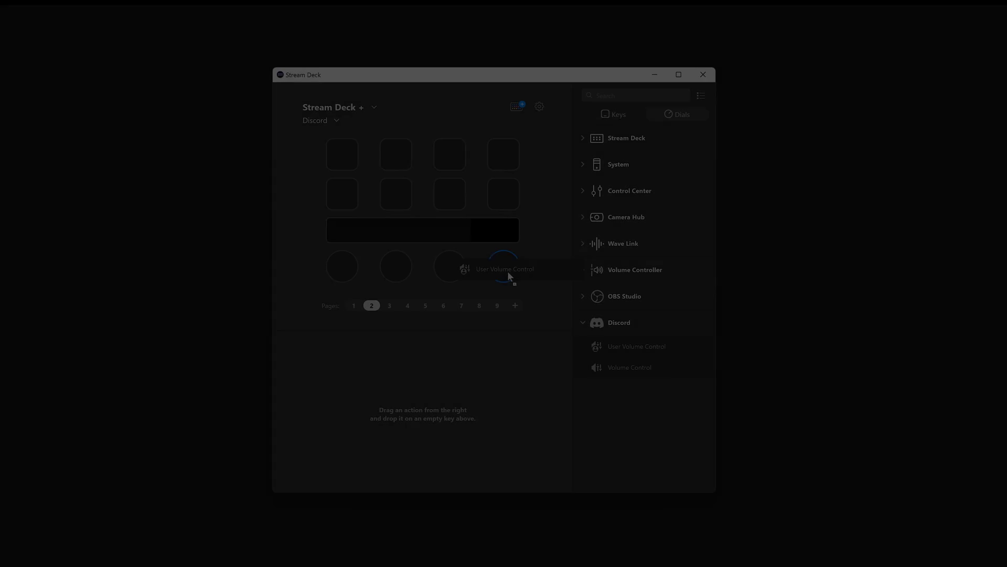
pyautogui.moveTo(509, 276); pyautogui.dragTo(505, 269)
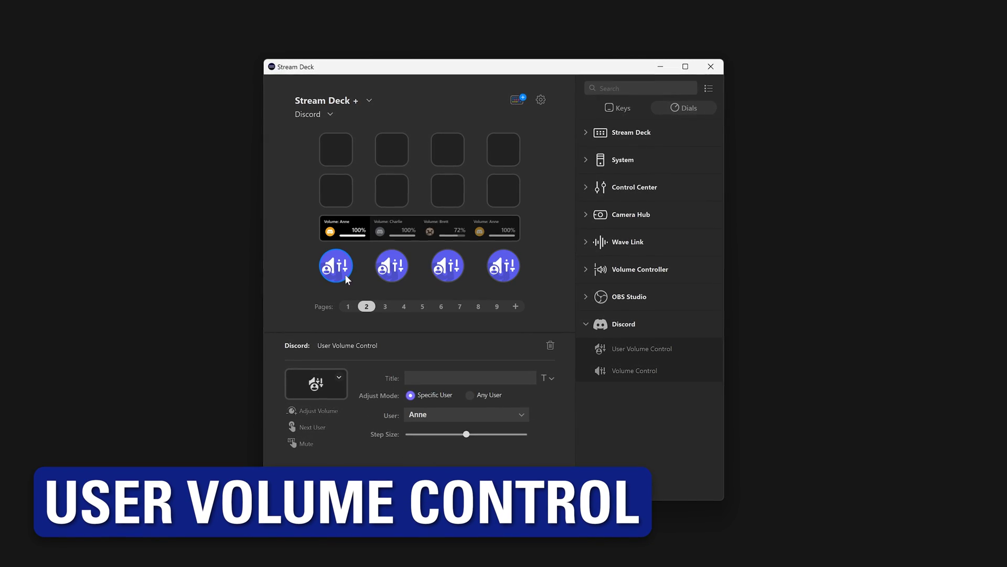
# Choose a different Discord user for the dial, then add a second-row user volume key with a smaller step
pyautogui.click(425, 417)
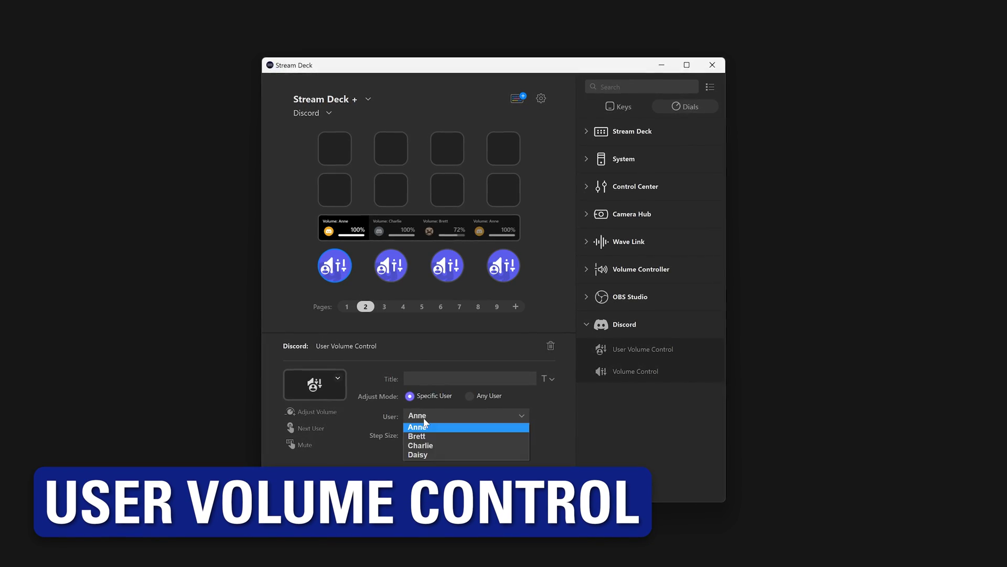
pyautogui.click(423, 456)
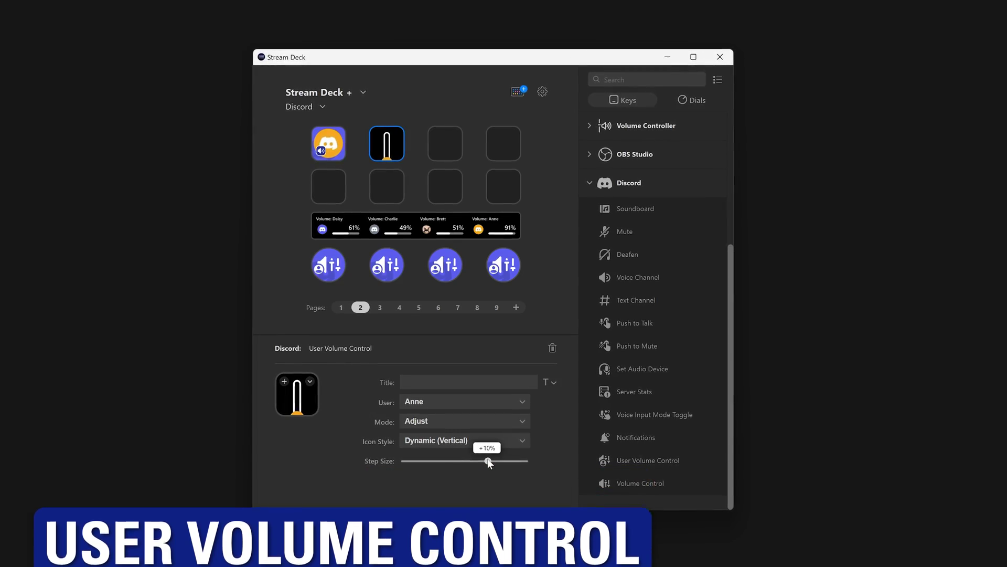
pyautogui.click(388, 188)
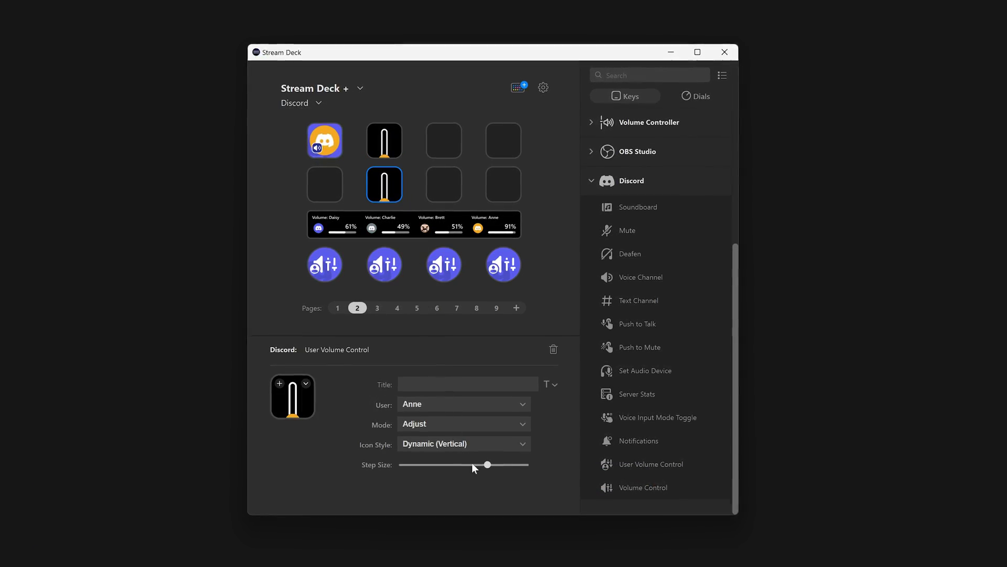
pyautogui.moveTo(471, 462); pyautogui.dragTo(459, 464)
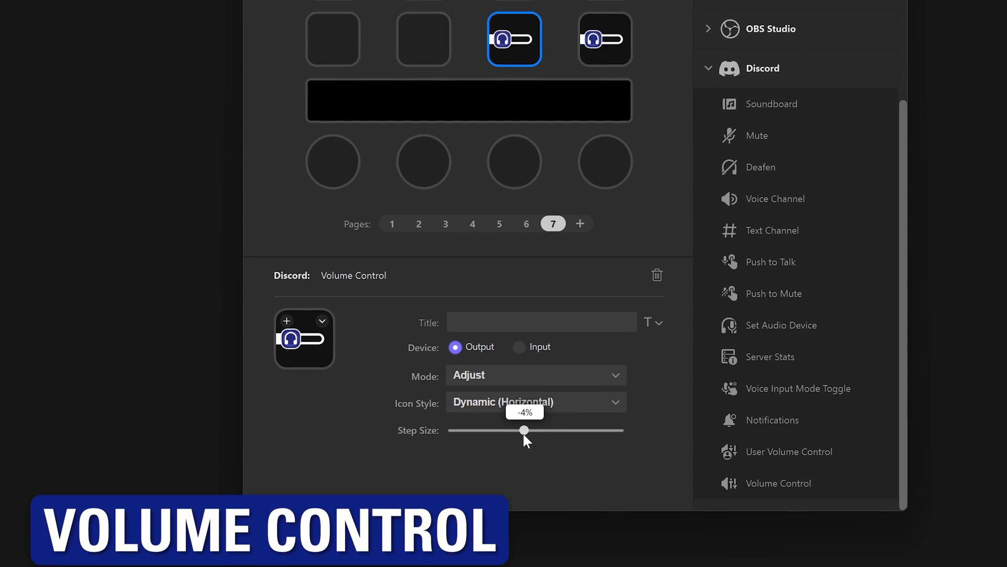
# Drag the Volume Control Step Size slider left to reduce it
pyautogui.moveTo(522, 433); pyautogui.dragTo(500, 433)
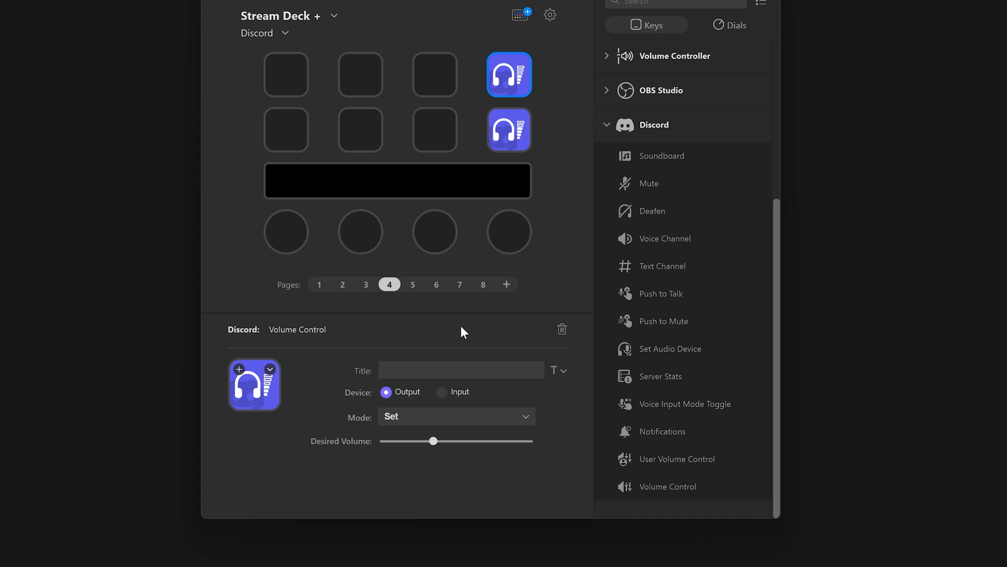
# Adjust the Desired Volume slider for the output Volume Control key
pyautogui.moveTo(473, 444); pyautogui.dragTo(475, 443)
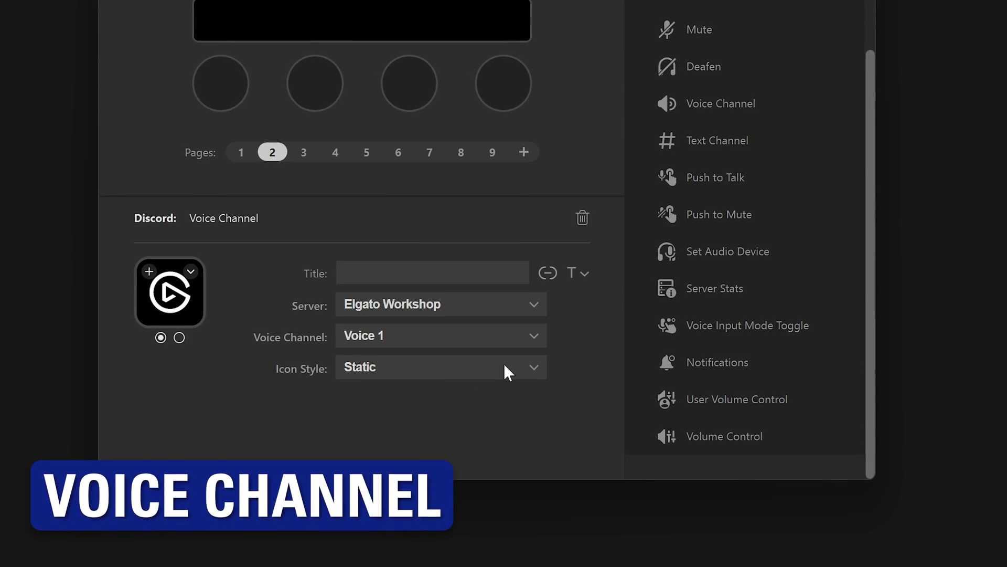
# Change the Voice 1 channel key's Icon Style to Dynamic
pyautogui.click(503, 367)
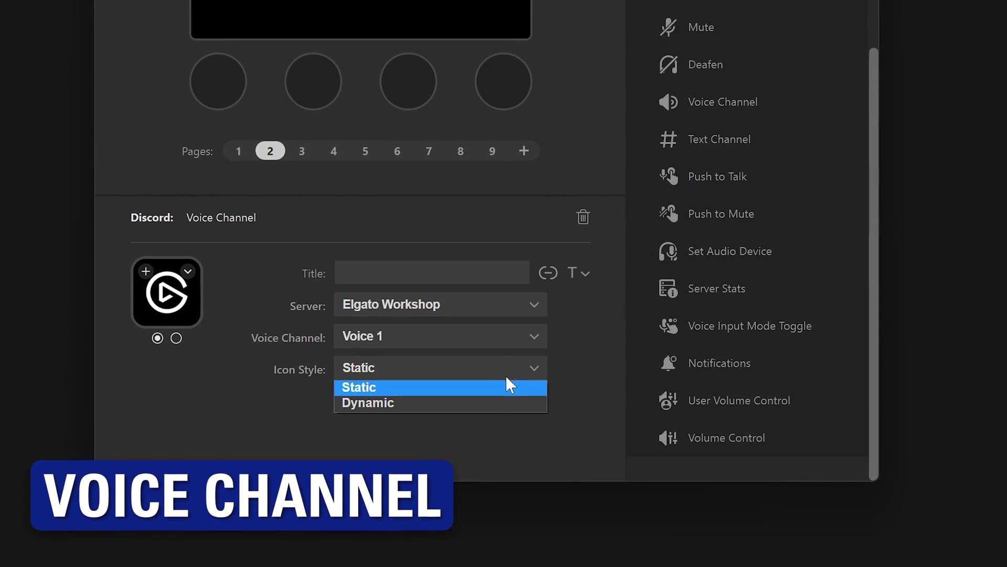
pyautogui.click(497, 403)
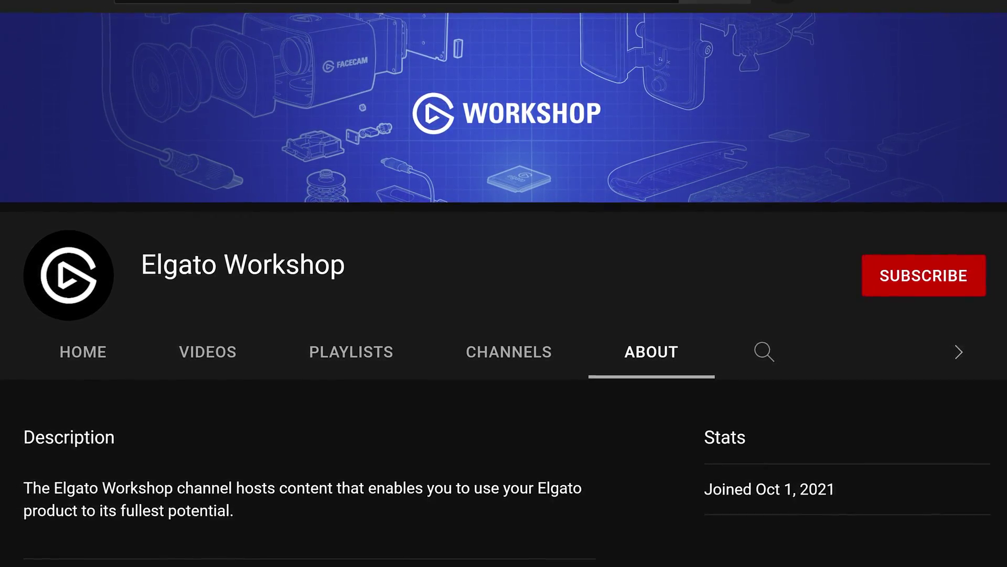
# Subscribe to the Elgato Workshop YouTube channel from its About page
pyautogui.click(894, 282)
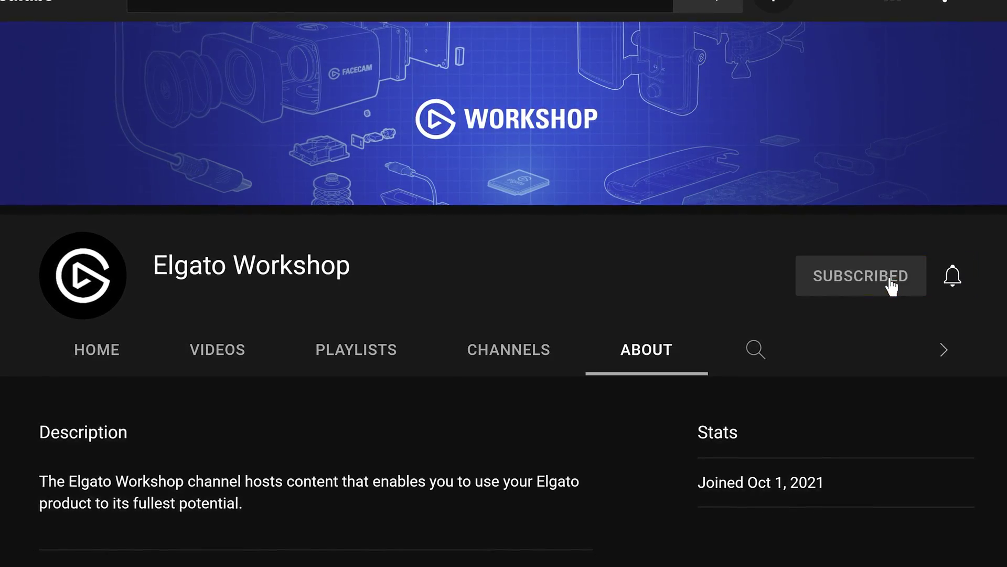